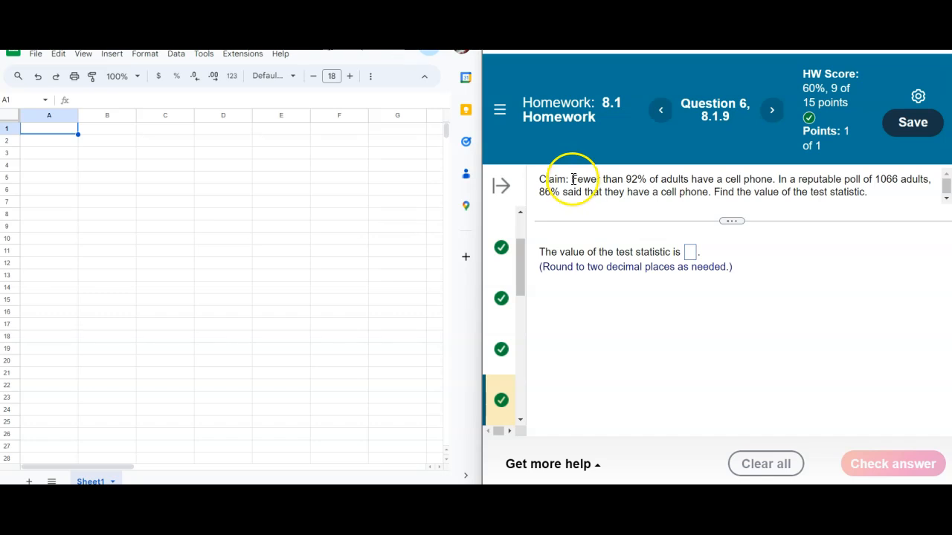
# - Highlight "Fewer than" in the claim and handwrite the beginnings of both hypotheses, H0: p and H1: p, below the question
pyautogui.moveTo(571, 178); pyautogui.dragTo(632, 179)
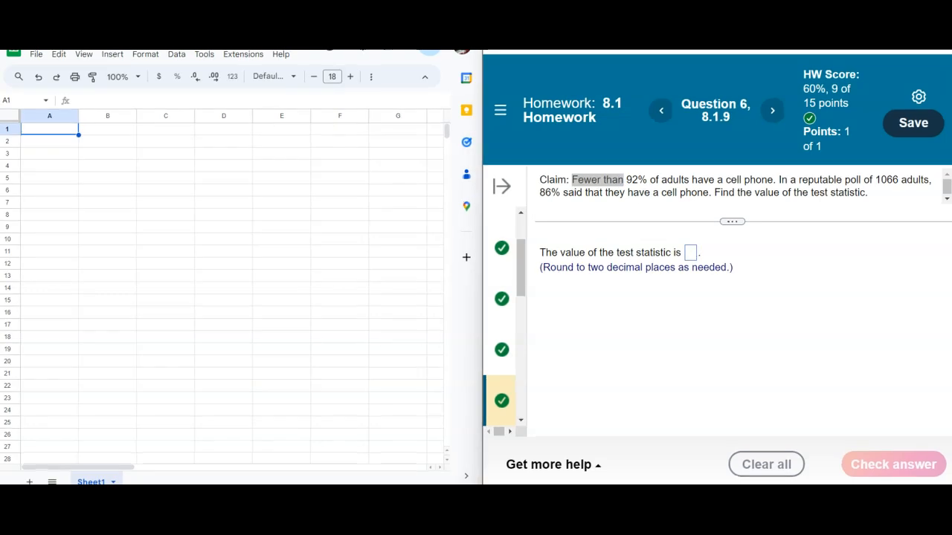
pyautogui.moveTo(570, 281)
pyautogui.mouseDown()
pyautogui.moveTo(583, 335)
pyautogui.moveTo(604, 338)
pyautogui.moveTo(575, 316)
pyautogui.moveTo(608, 307)
pyautogui.mouseUp()
pyautogui.moveTo(582, 370); pyautogui.dragTo(582, 423)
pyautogui.moveTo(595, 365); pyautogui.dragTo(603, 422)
pyautogui.moveTo(579, 403); pyautogui.dragTo(603, 400)
pyautogui.moveTo(620, 412); pyautogui.dragTo(621, 431)
pyautogui.moveTo(621, 309)
pyautogui.mouseDown()
pyautogui.moveTo(616, 344)
pyautogui.moveTo(625, 344)
pyautogui.mouseUp()
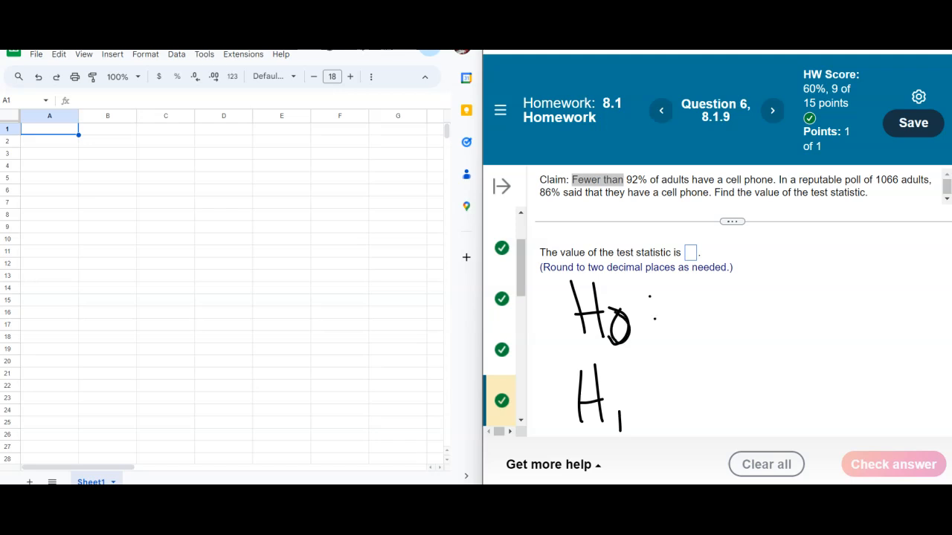
pyautogui.click(653, 406)
pyautogui.moveTo(689, 295)
pyautogui.mouseDown()
pyautogui.moveTo(691, 352)
pyautogui.moveTo(692, 323)
pyautogui.mouseUp()
pyautogui.moveTo(684, 389); pyautogui.dragTo(687, 451)
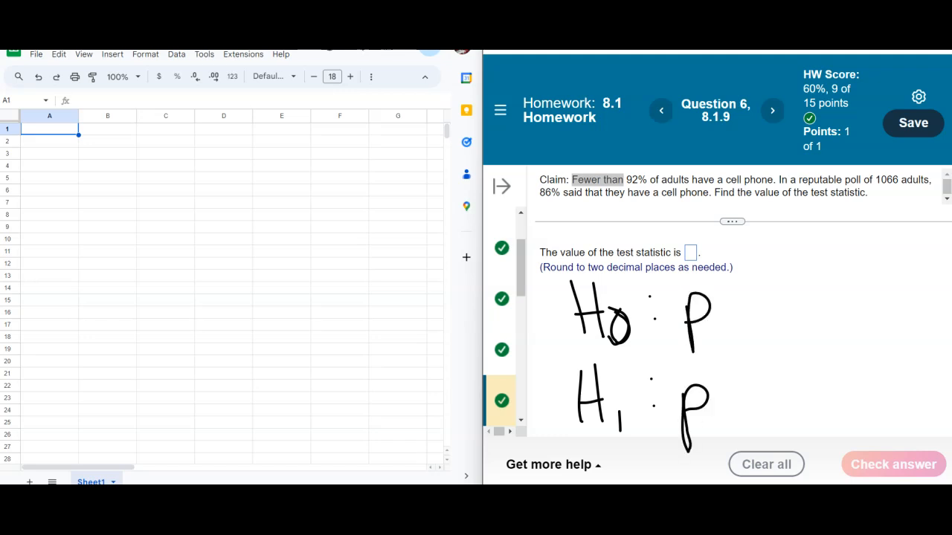
# - Complete the handwritten hypotheses as H1: p < 0.92 and H0: p = 0.92
pyautogui.moveTo(753, 374)
pyautogui.mouseDown()
pyautogui.moveTo(735, 405)
pyautogui.moveTo(766, 412)
pyautogui.mouseUp()
pyautogui.moveTo(794, 375)
pyautogui.mouseDown()
pyautogui.moveTo(790, 406)
pyautogui.moveTo(794, 373)
pyautogui.mouseUp()
pyautogui.click(831, 408)
pyautogui.moveTo(852, 375)
pyautogui.mouseDown()
pyautogui.moveTo(842, 380)
pyautogui.moveTo(863, 388)
pyautogui.moveTo(865, 415)
pyautogui.mouseUp()
pyautogui.moveTo(876, 381)
pyautogui.mouseDown()
pyautogui.moveTo(887, 414)
pyautogui.moveTo(909, 408)
pyautogui.mouseUp()
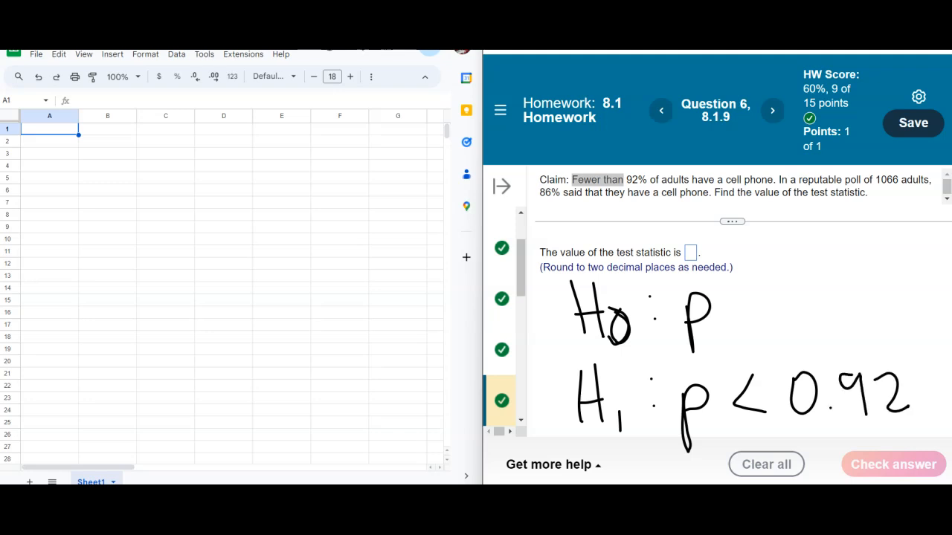
pyautogui.moveTo(730, 305)
pyautogui.mouseDown()
pyautogui.moveTo(766, 306)
pyautogui.moveTo(766, 320)
pyautogui.mouseUp()
pyautogui.moveTo(805, 295)
pyautogui.mouseDown()
pyautogui.moveTo(798, 306)
pyautogui.moveTo(816, 296)
pyautogui.moveTo(859, 311)
pyautogui.moveTo(860, 329)
pyautogui.mouseUp()
pyautogui.moveTo(878, 291)
pyautogui.mouseDown()
pyautogui.moveTo(888, 285)
pyautogui.moveTo(897, 324)
pyautogui.mouseUp()
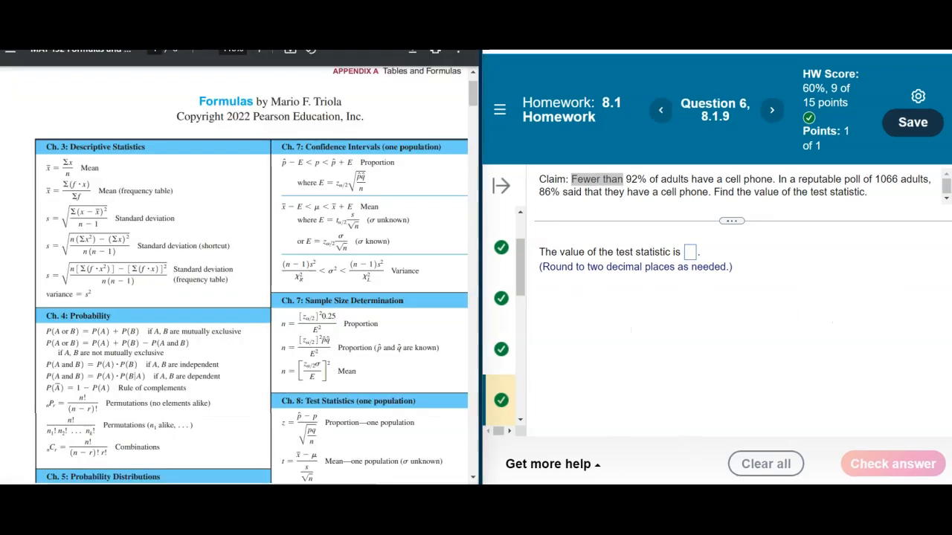
# - Locate the one-population proportion test statistic under Ch. 8 in the formula PDF, enlarge it, and place the PDF window below the homework question
pyautogui.hscroll(2, 238, 275)
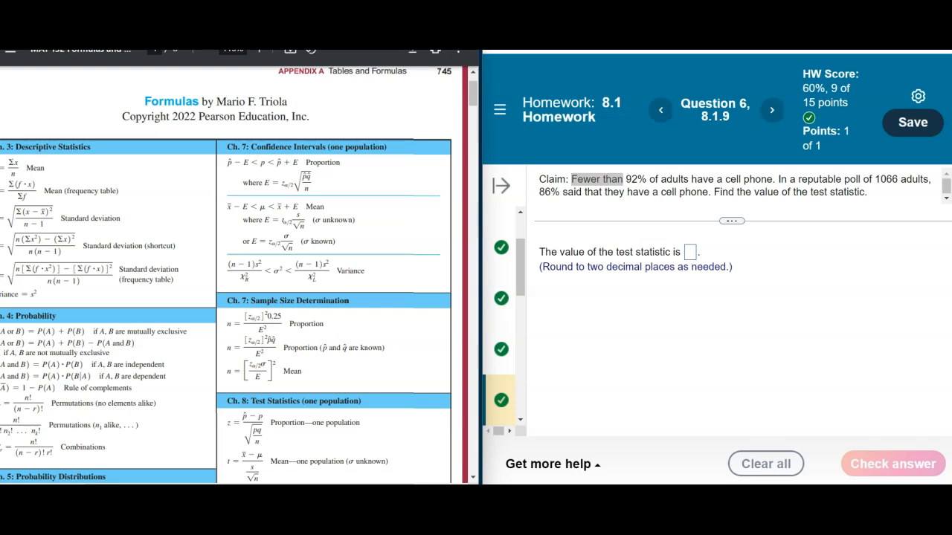
pyautogui.scroll(-5, 238, 275)
pyautogui.keyDown('ctrl'); pyautogui.scroll(3, 382, 337); pyautogui.keyUp('ctrl')
pyautogui.keyDown('ctrl'); pyautogui.scroll(1, 382, 340); pyautogui.keyUp('ctrl')
pyautogui.scroll(-1, 381, 340)
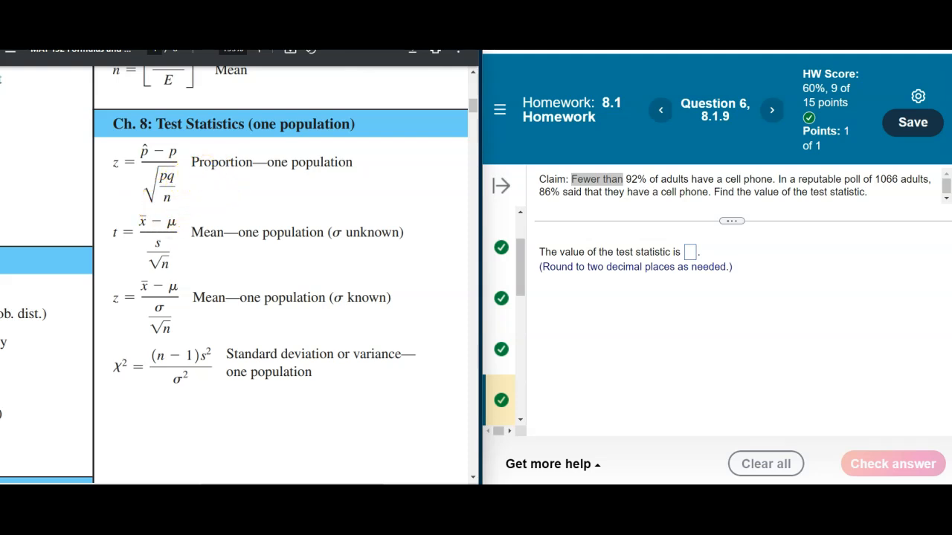
pyautogui.moveTo(298, 0); pyautogui.dragTo(671, 45)
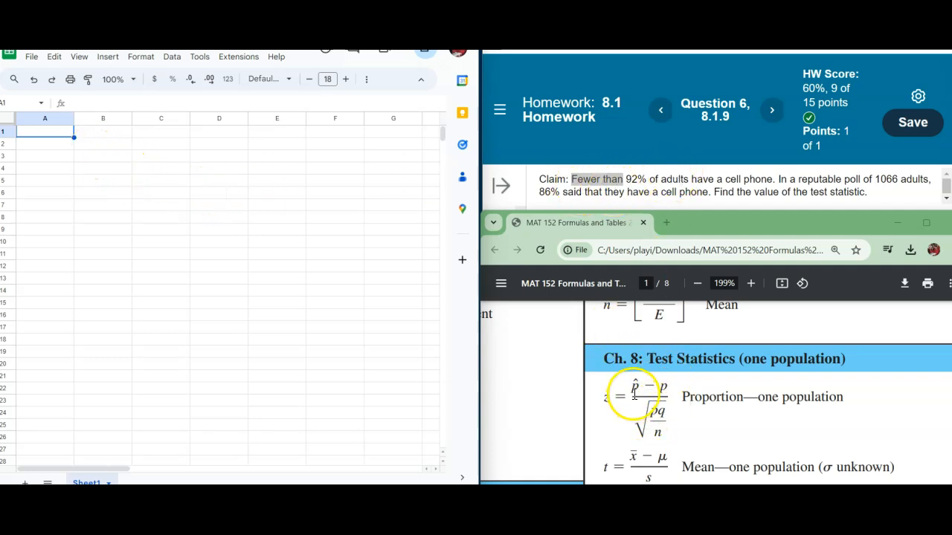
# - Enter the labels p-hat, p, q and n in cells B1 through B4 of the spreadsheet
pyautogui.click(93, 133)
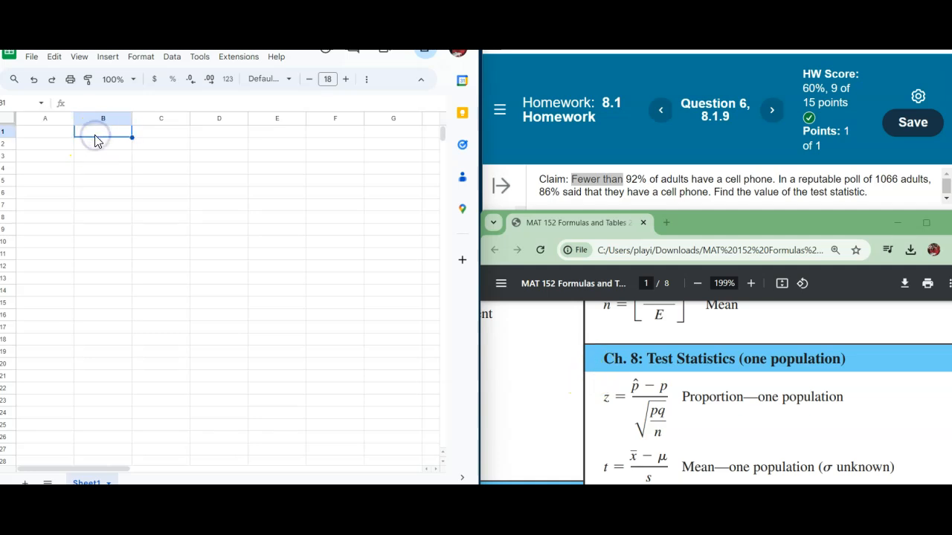
pyautogui.write('p-hat')
pyautogui.press('Return')
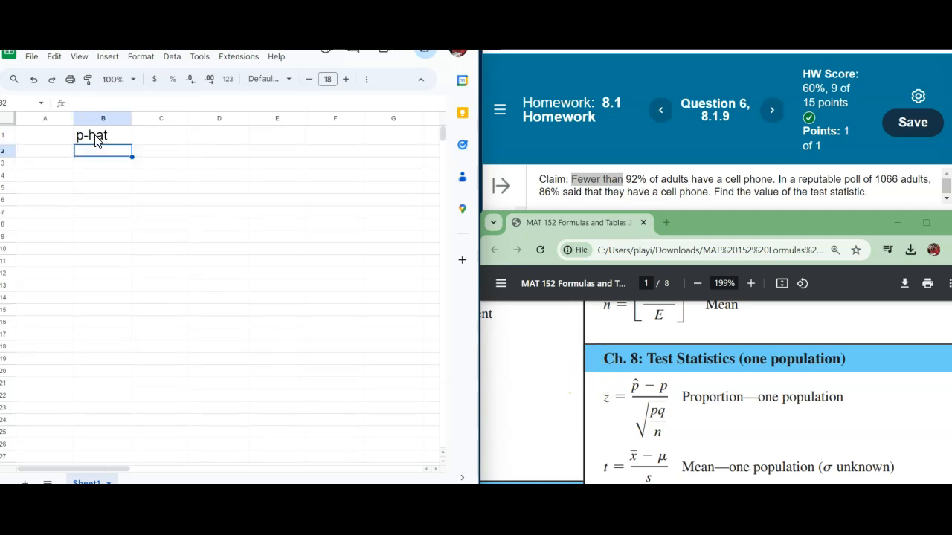
pyautogui.write('p')
pyautogui.press('Return')
pyautogui.write('q')
pyautogui.press('Return')
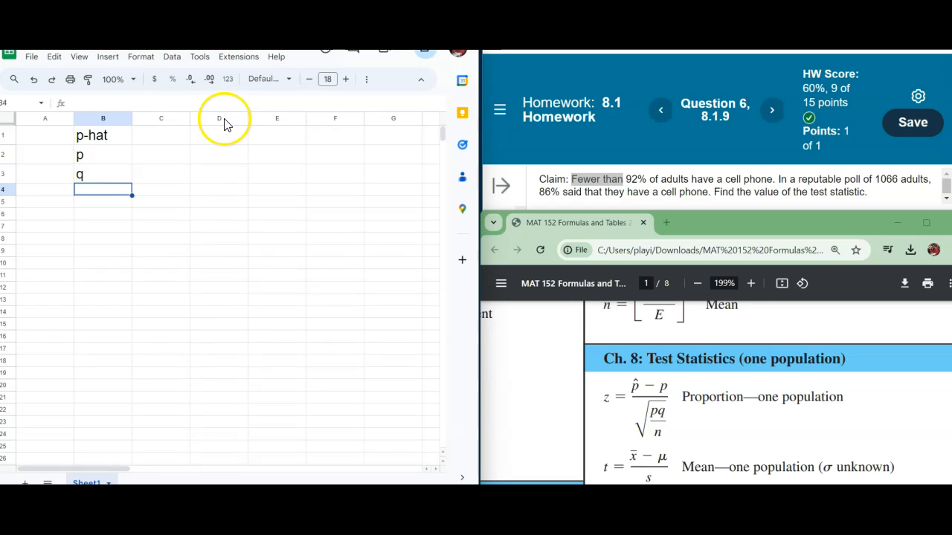
pyautogui.write('n')
pyautogui.press('Return')
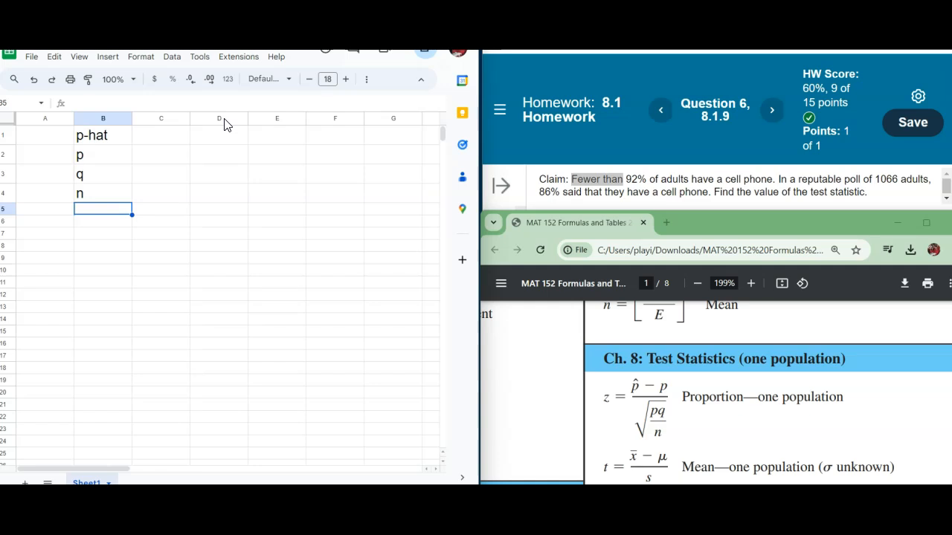
# - Enter the sample proportion 0.86 in A1 and the claimed proportion 0.92 in A2
pyautogui.press('Left')
pyautogui.press('Up')
pyautogui.press('Up')
pyautogui.press('Up')
pyautogui.press('Up')
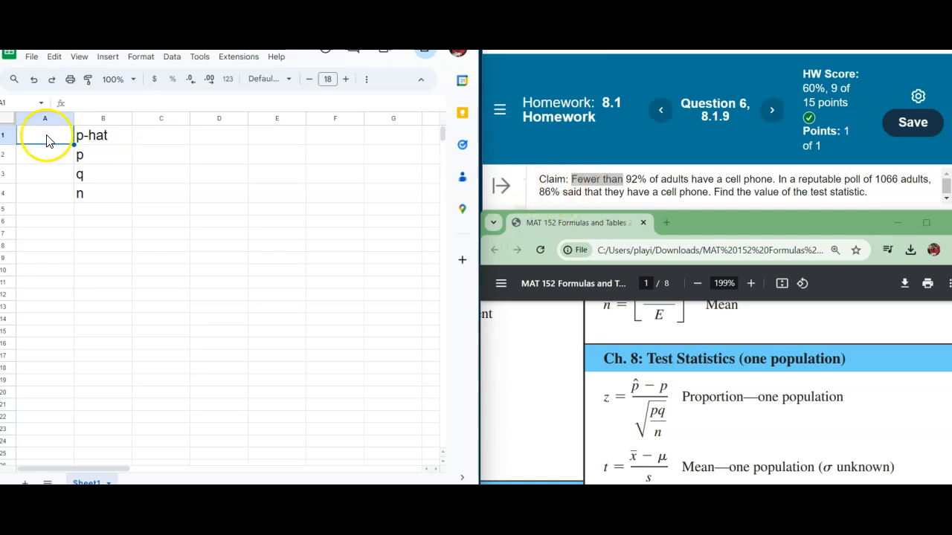
pyautogui.write('0.86')
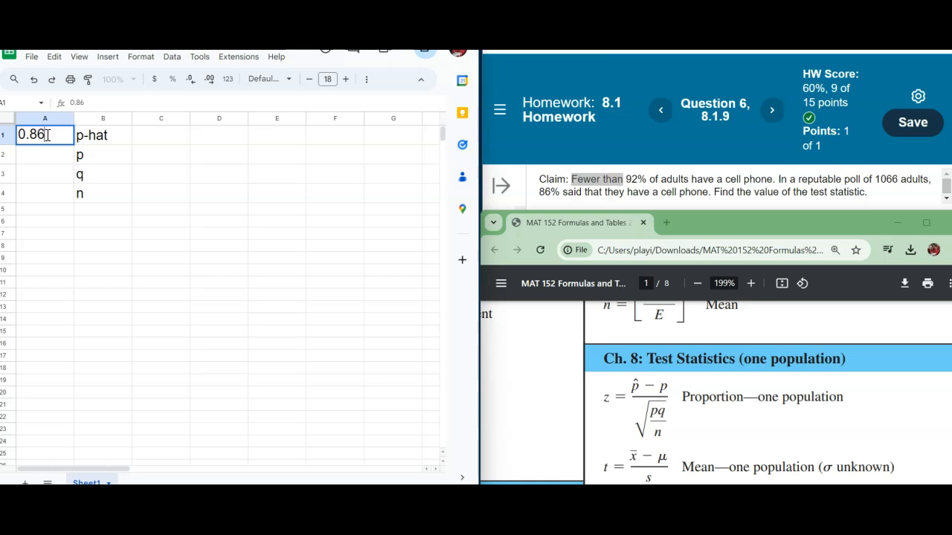
pyautogui.press('Return')
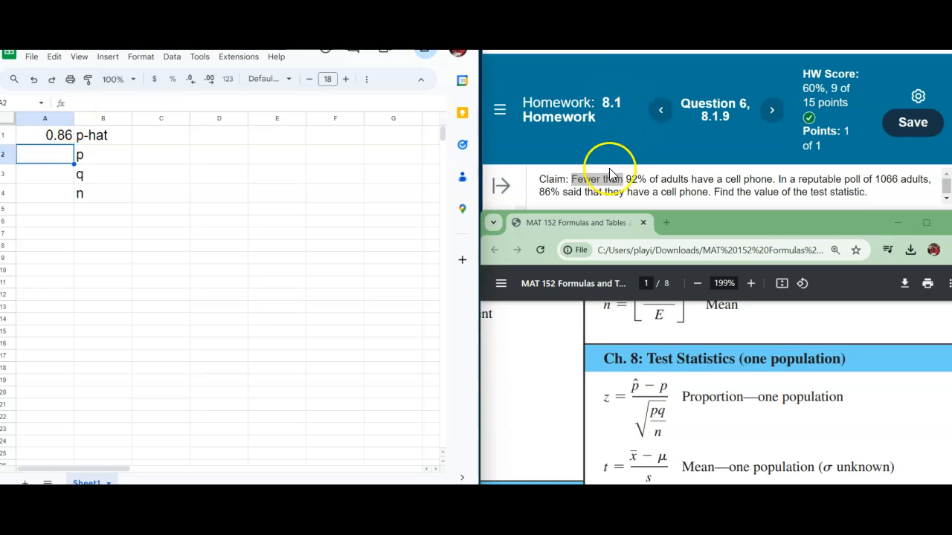
pyautogui.write('0.')
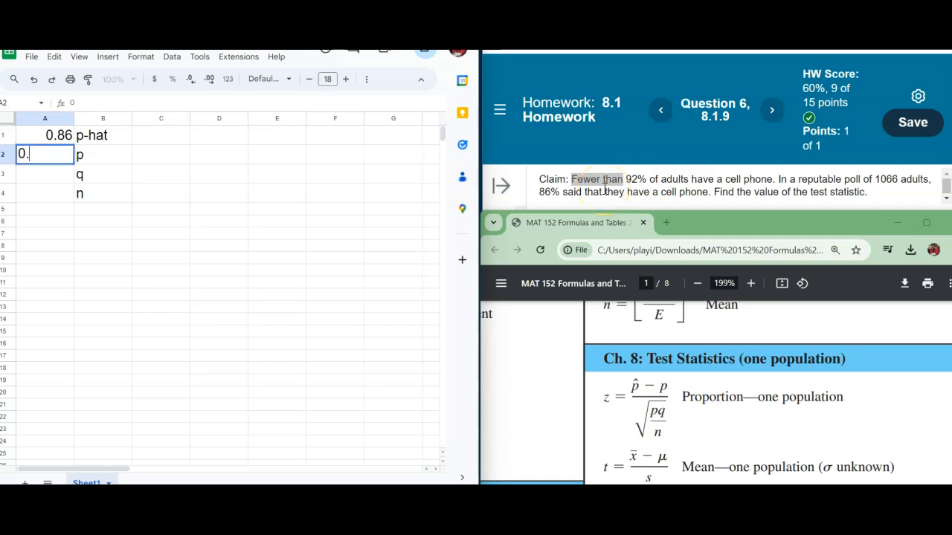
pyautogui.write('92')
pyautogui.press('Return')
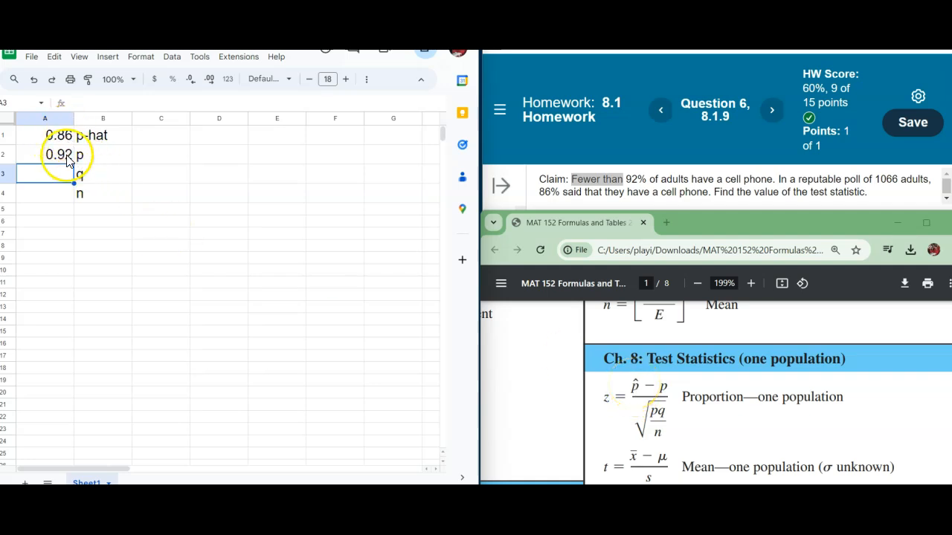
# - Calculate q in A3 with the formula =1-A2 and enter the sample size 1066 in A4
pyautogui.write('=1-')
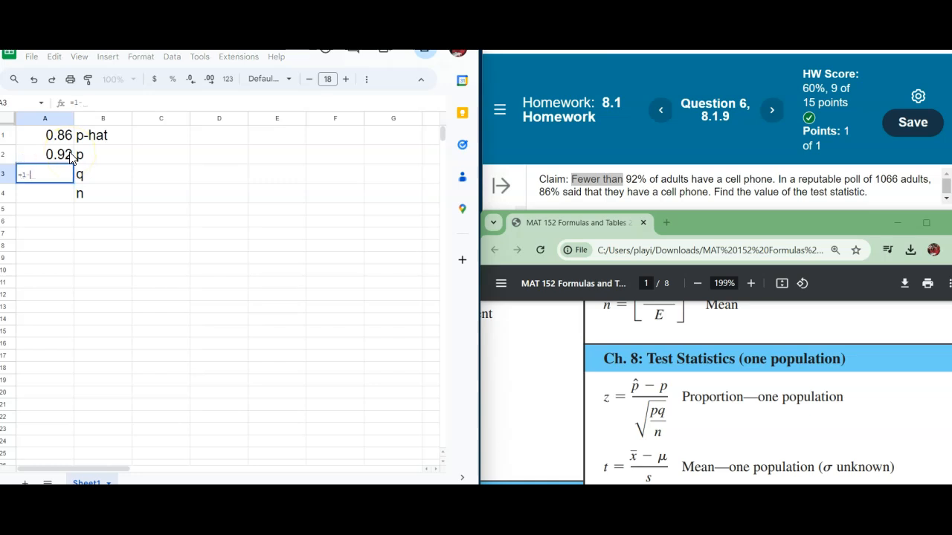
pyautogui.click(70, 158)
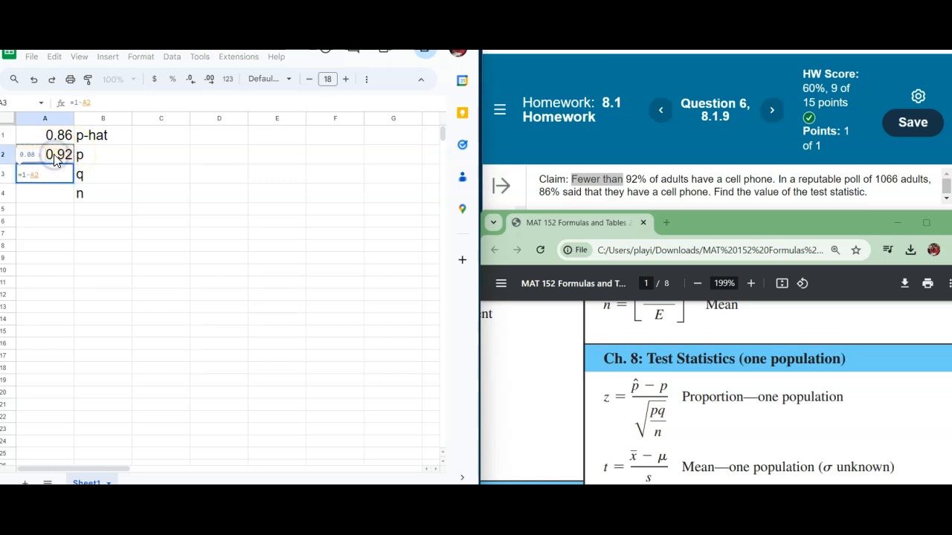
pyautogui.press('Return')
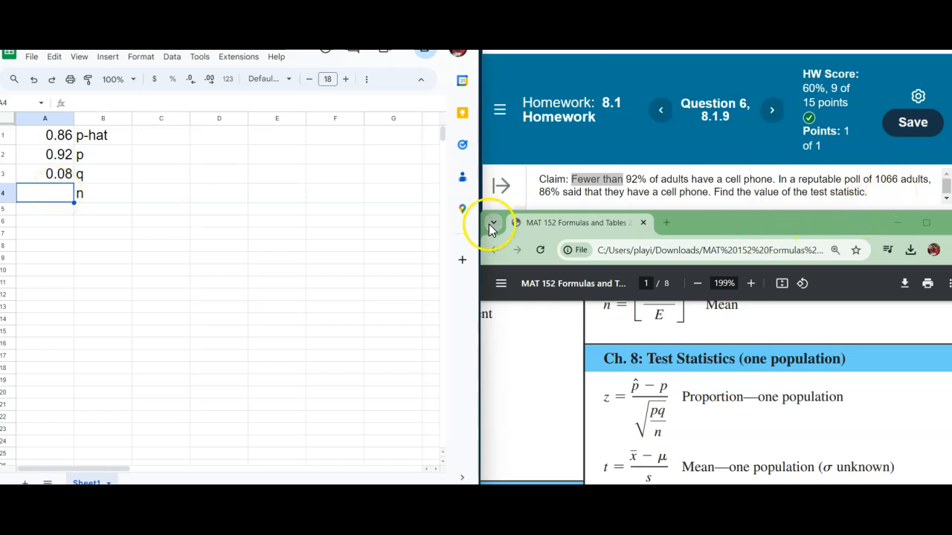
pyautogui.write('1066')
pyautogui.press('Return')
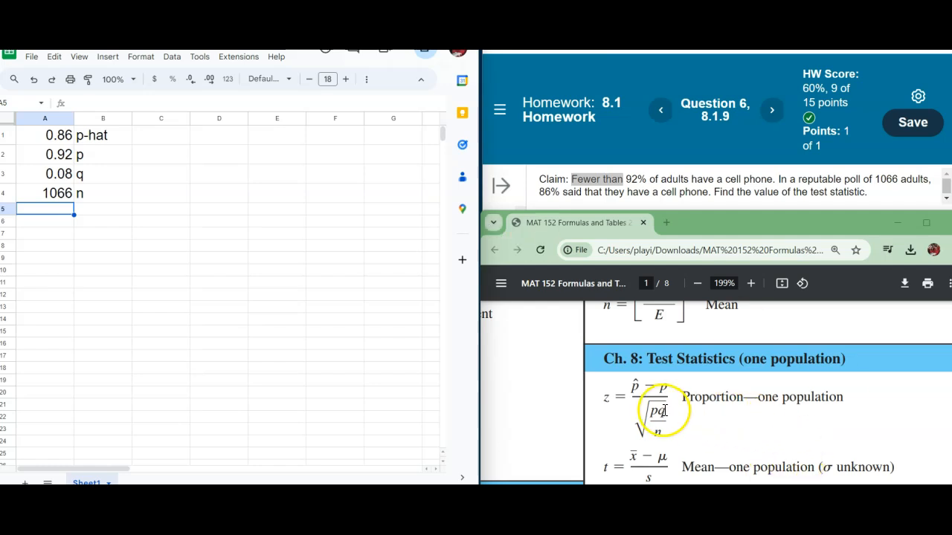
# - Annotate the proportion z formula with parentheses around the numerator and around pq/n, highlighting the equals sign and numerator
pyautogui.moveTo(631, 371); pyautogui.dragTo(629, 396)
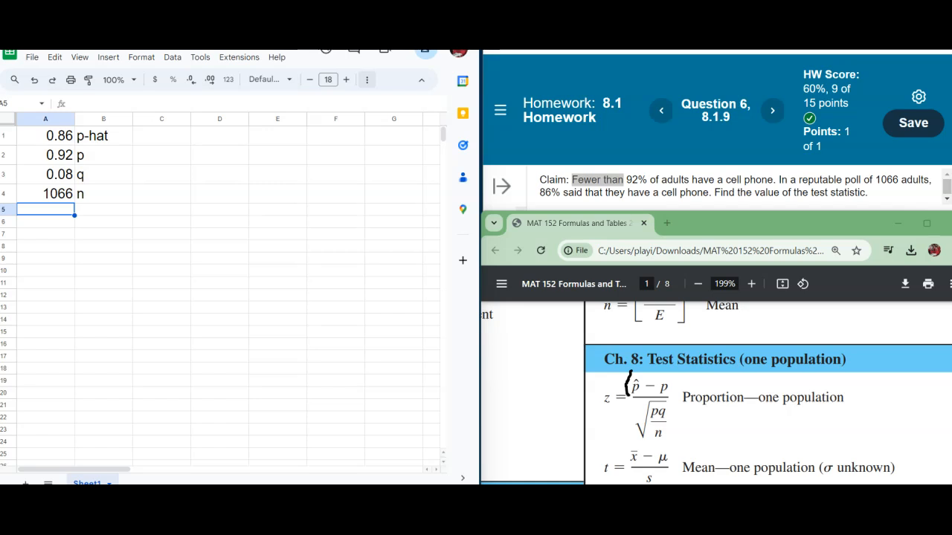
pyautogui.moveTo(670, 373); pyautogui.dragTo(673, 393)
pyautogui.moveTo(623, 401); pyautogui.dragTo(614, 400)
pyautogui.moveTo(632, 381)
pyautogui.mouseDown()
pyautogui.moveTo(669, 380)
pyautogui.moveTo(639, 384)
pyautogui.mouseUp()
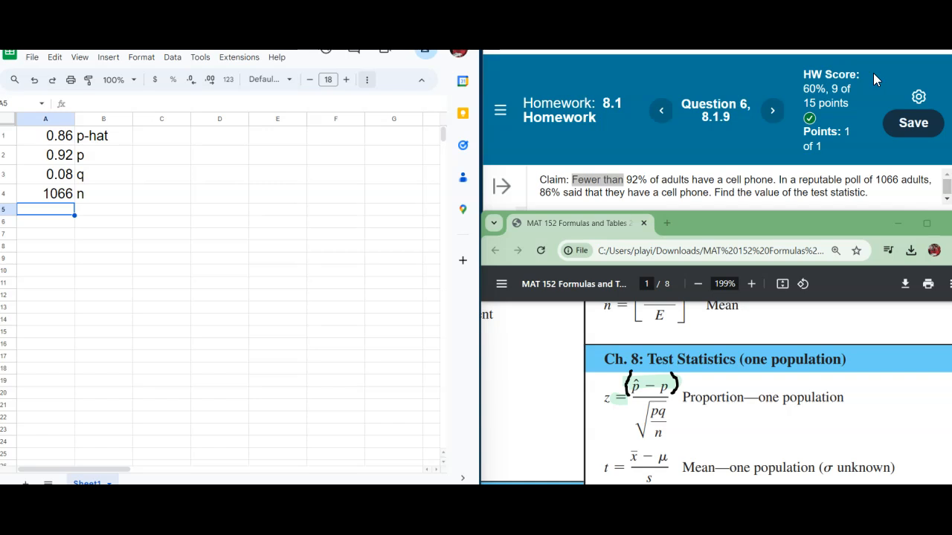
pyautogui.moveTo(650, 408); pyautogui.dragTo(648, 451)
pyautogui.moveTo(673, 409); pyautogui.dragTo(667, 445)
# - Build the test statistic formula =(A1-A2)/sqrt(A2*A3/A4) in cell A5
pyautogui.click(47, 208)
pyautogui.write('=')
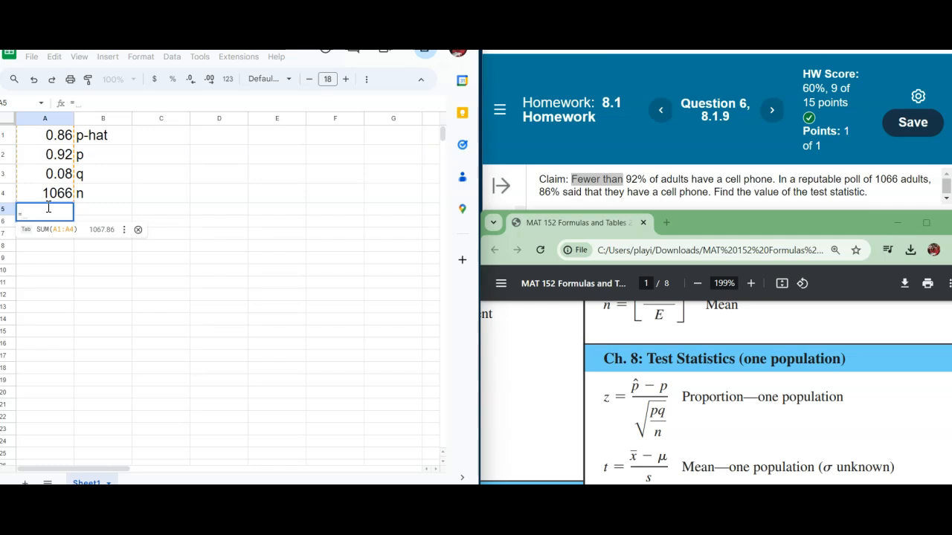
pyautogui.write('(')
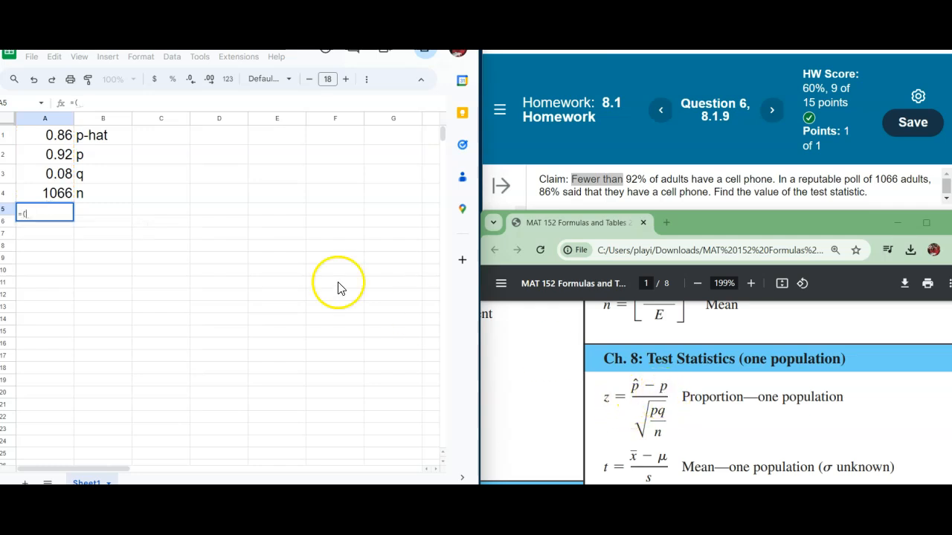
pyautogui.click(61, 138)
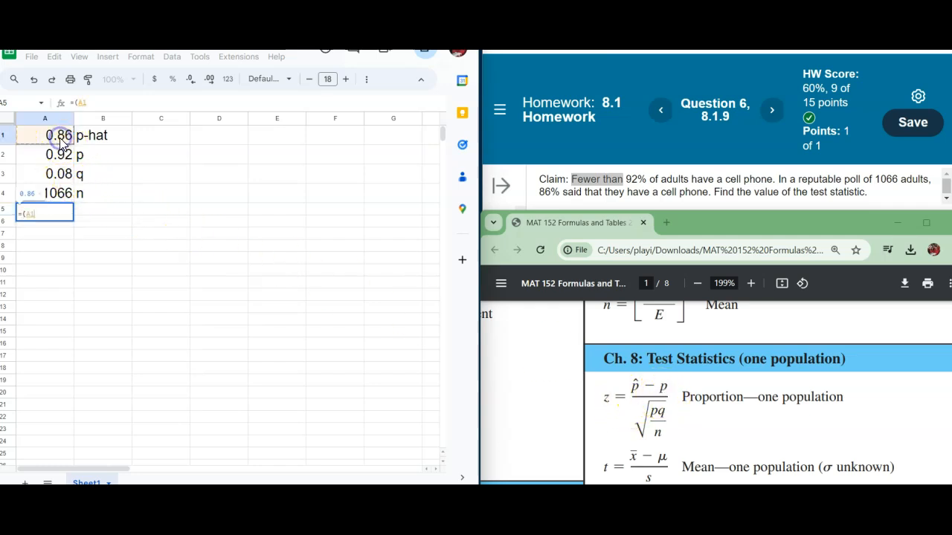
pyautogui.write('-')
pyautogui.click(63, 156)
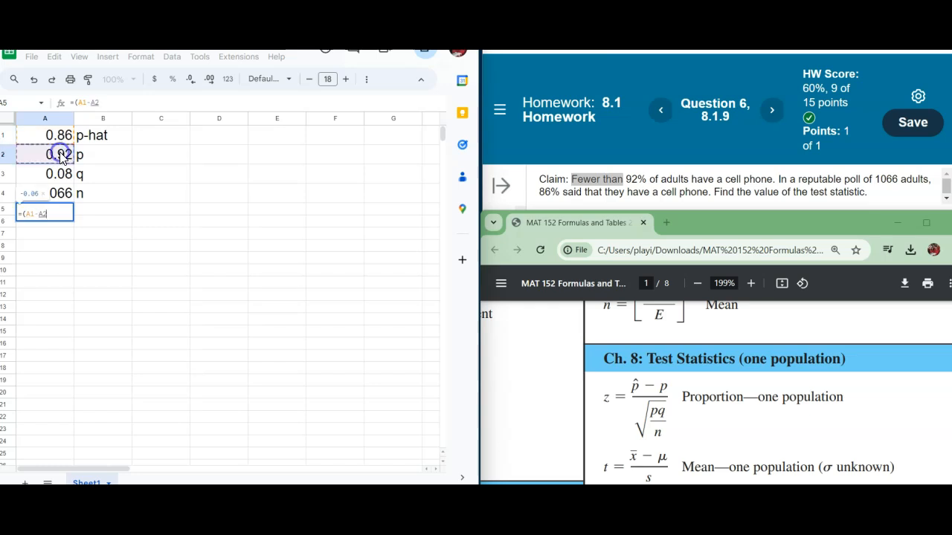
pyautogui.write(')')
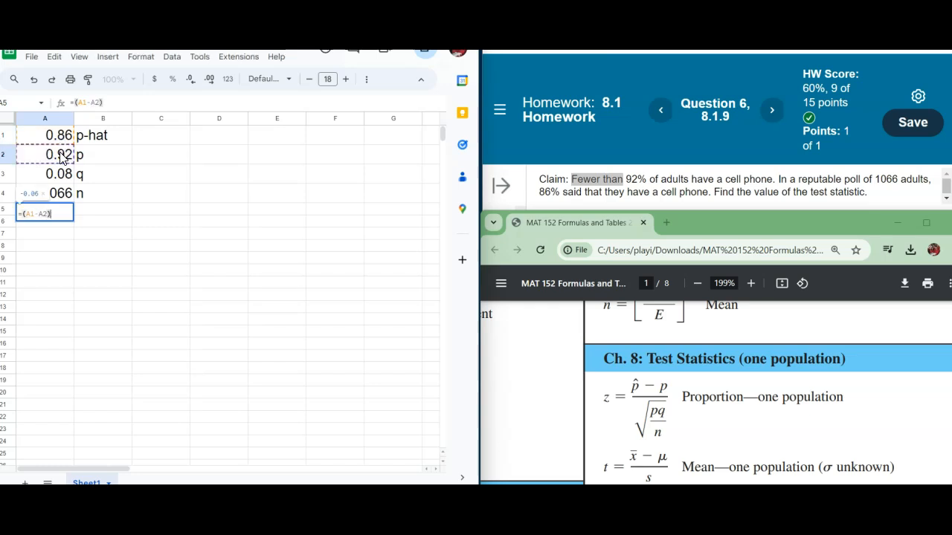
pyautogui.write('/')
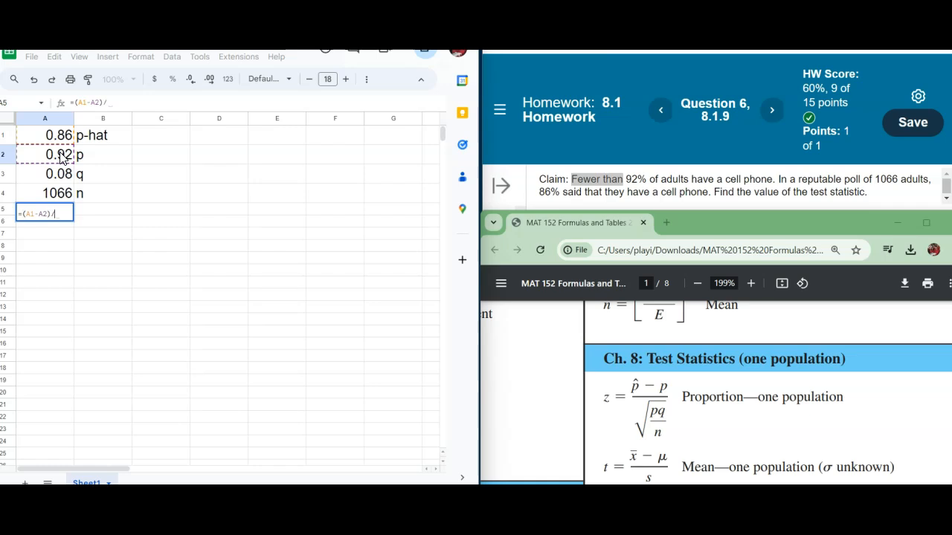
pyautogui.write('sqrt')
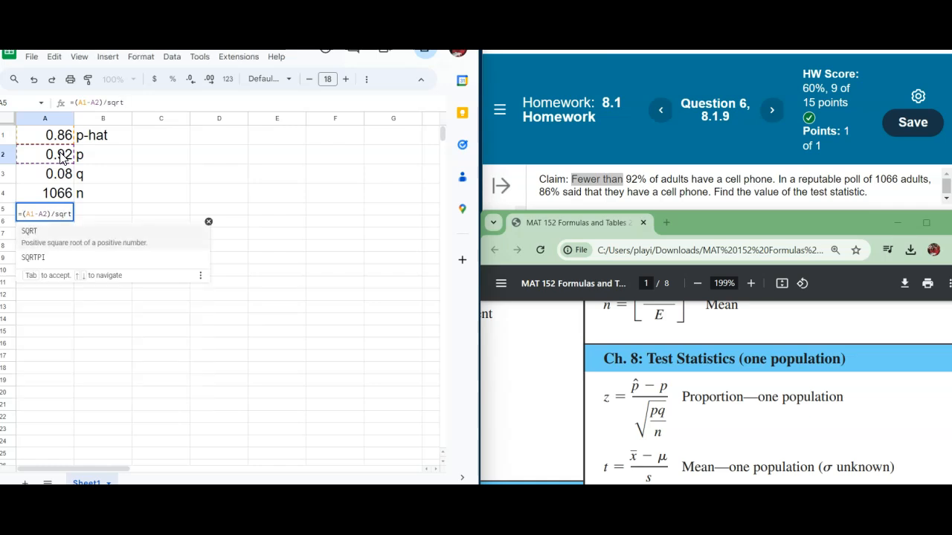
pyautogui.write('(')
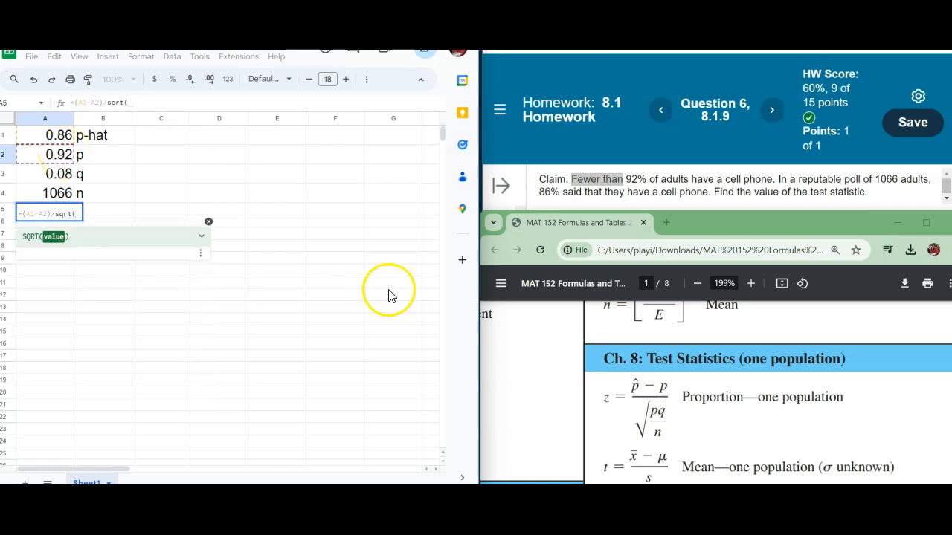
pyautogui.click(66, 155)
pyautogui.write('*')
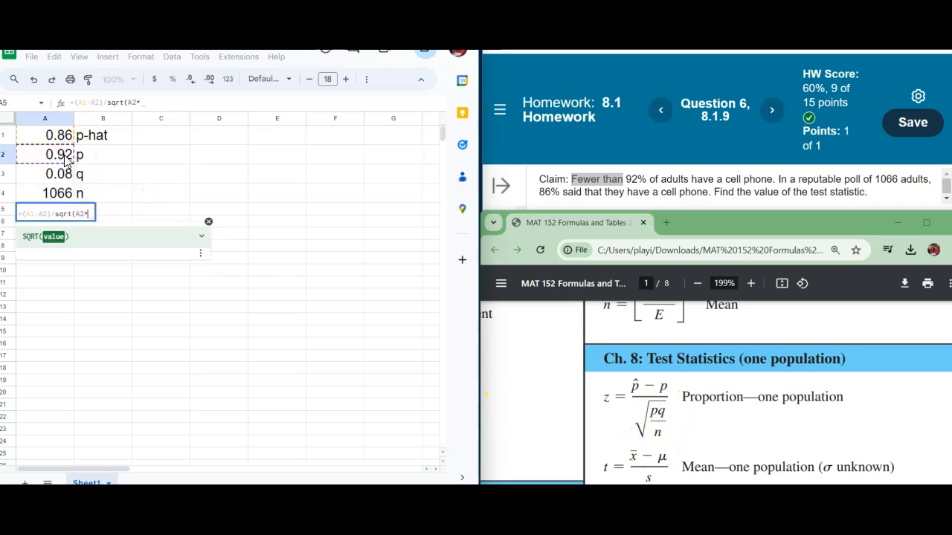
pyautogui.click(66, 173)
pyautogui.write('/')
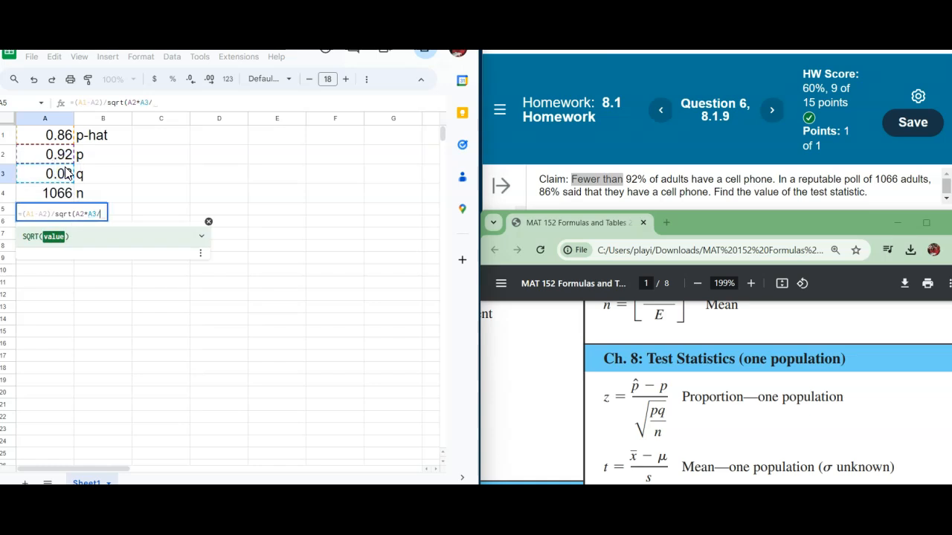
pyautogui.click(66, 193)
pyautogui.write(')')
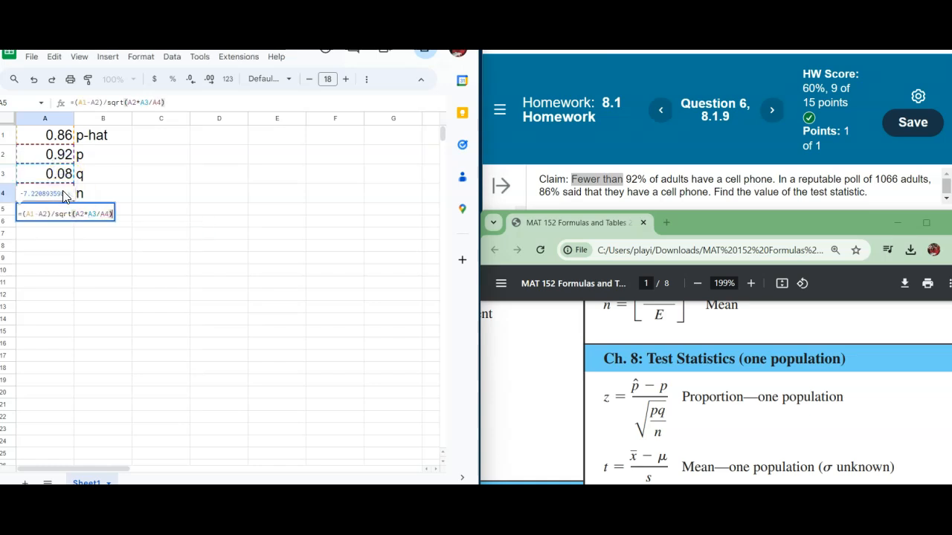
# - Label the test statistic as TS in cell B5
pyautogui.click(88, 213)
pyautogui.write('TS')
pyautogui.press('Return')
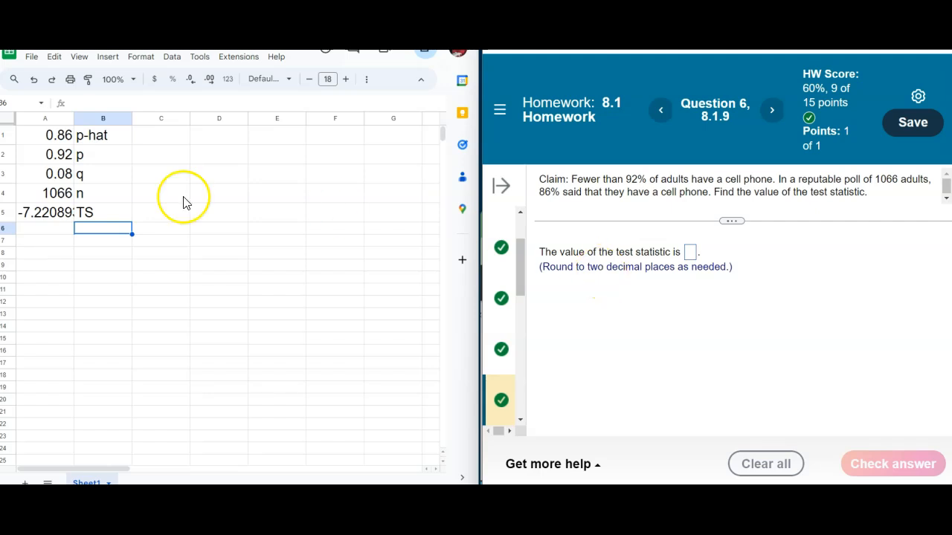
# - Reduce the displayed precision of the test statistic in A5 to two decimal places
pyautogui.click(52, 213)
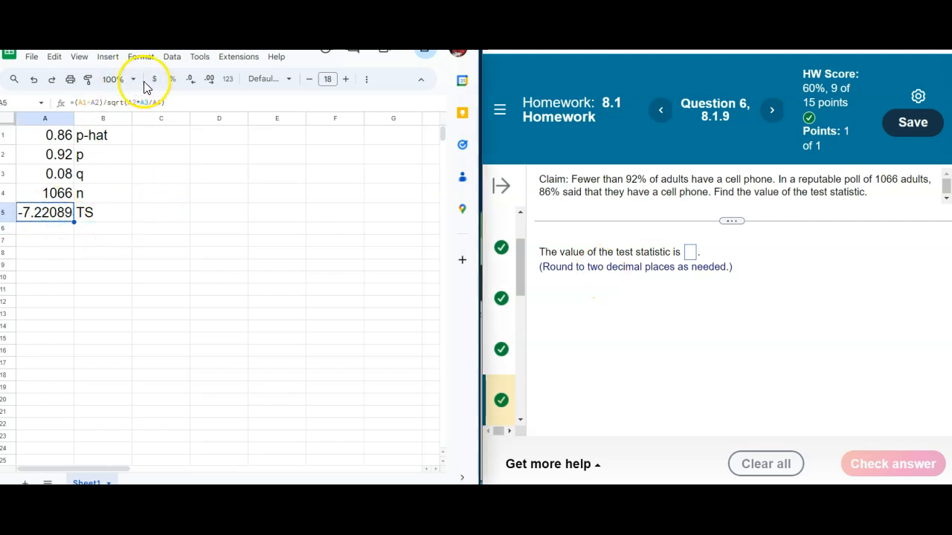
pyautogui.click(191, 86)
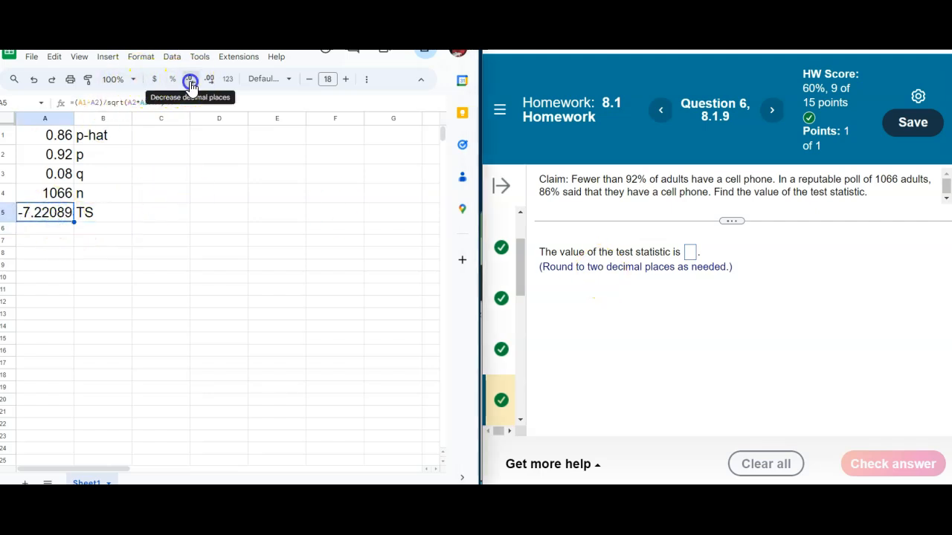
pyautogui.click(191, 87)
pyautogui.click(191, 87)
pyautogui.click(191, 86)
pyautogui.click(191, 86)
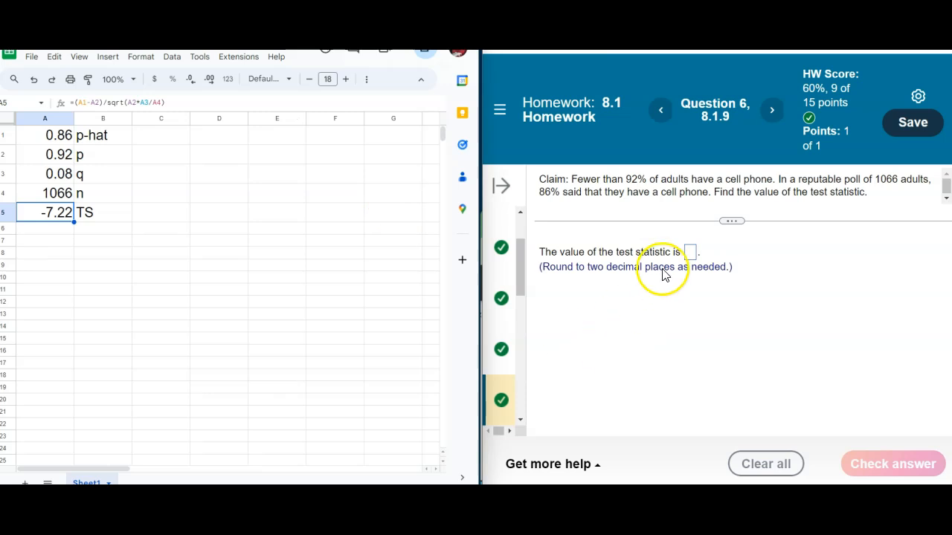
# - Answer the homework question with a test statistic of -7.22 and submit it
pyautogui.click(690, 253)
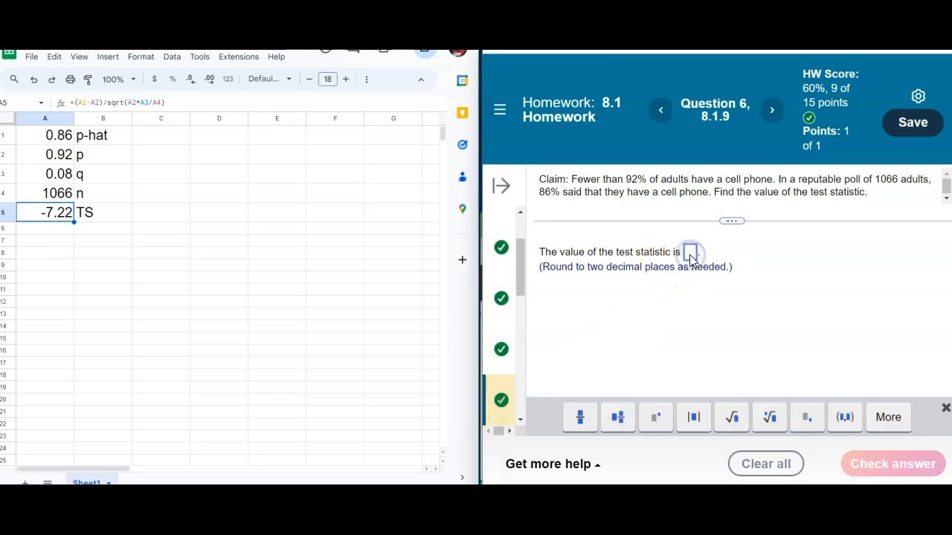
pyautogui.write('-7.22')
pyautogui.press('Return')
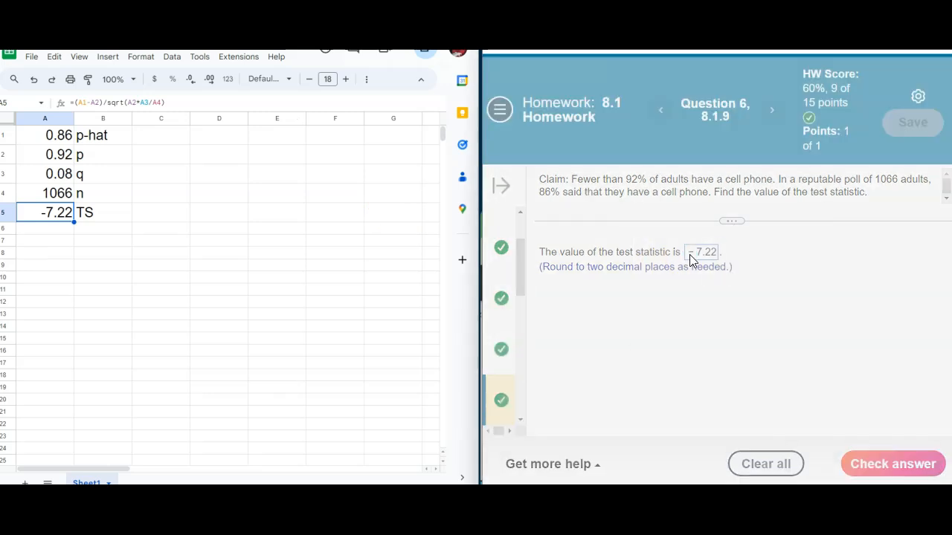